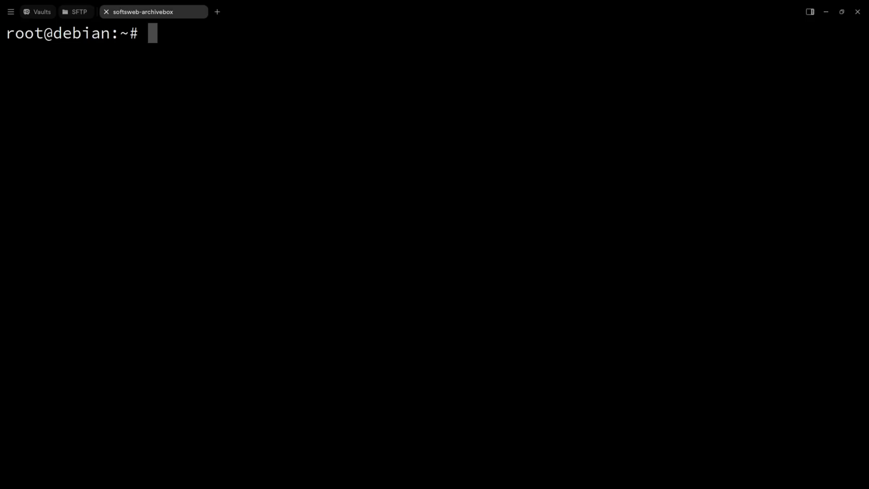
Create an archivebox folder, move into it, and start the nano docker-compose.yml command
{"action": "type", "text": "mkdir archi"}
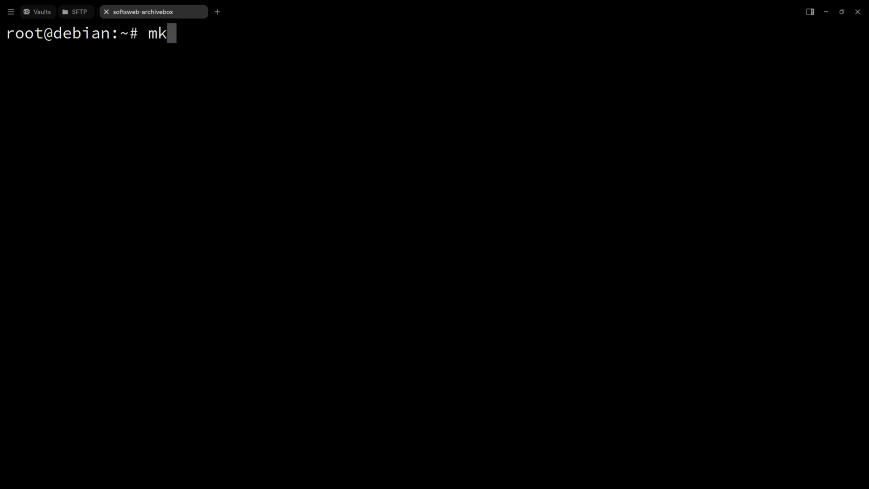
{"action": "type", "text": "vebox"}
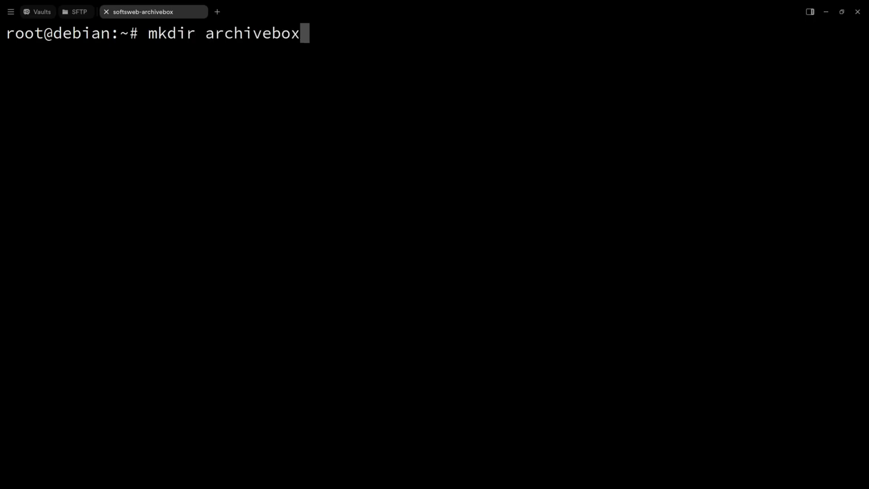
{"action": "key", "text": "Return"}
{"action": "type", "text": "cd archiveb"}
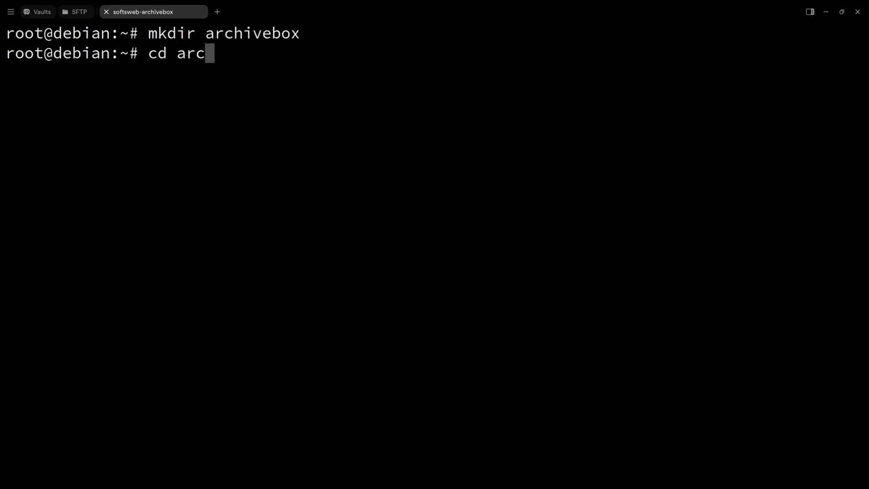
{"action": "key", "text": "Tab"}
{"action": "key", "text": "Return"}
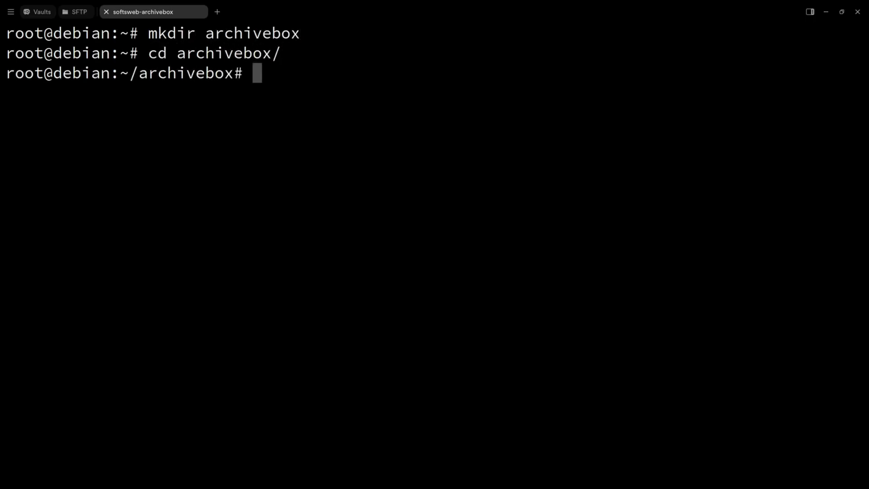
{"action": "type", "text": "nan"}
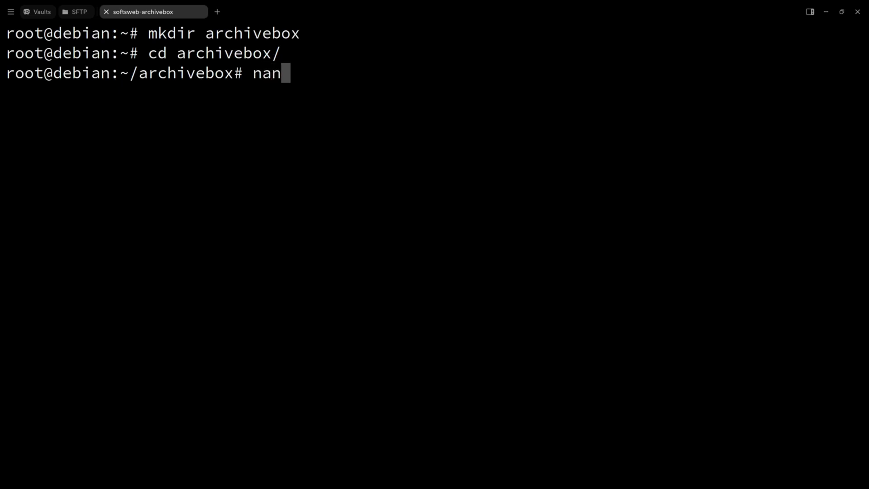
{"action": "type", "text": "o docker-compose.yml"}
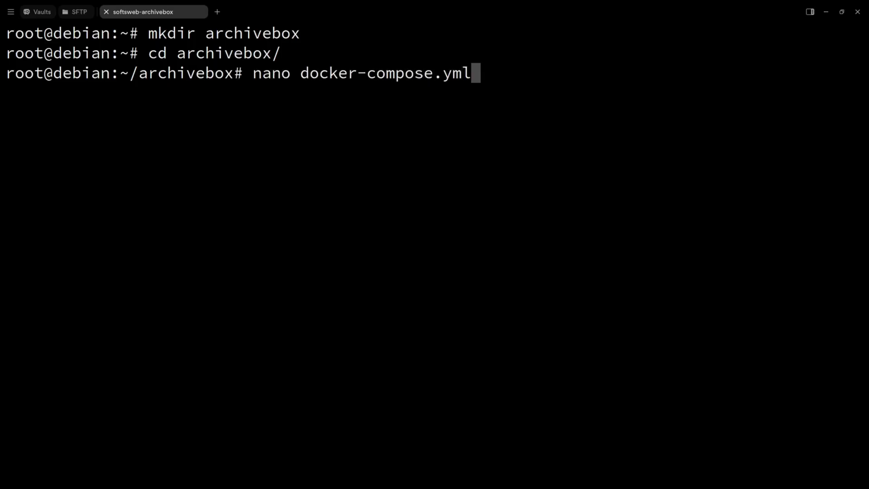
Paste the ArchiveBox compose config, change the host port to 8012 (8012:8000), and save docker-compose.yml
{"action": "key", "text": "Return"}
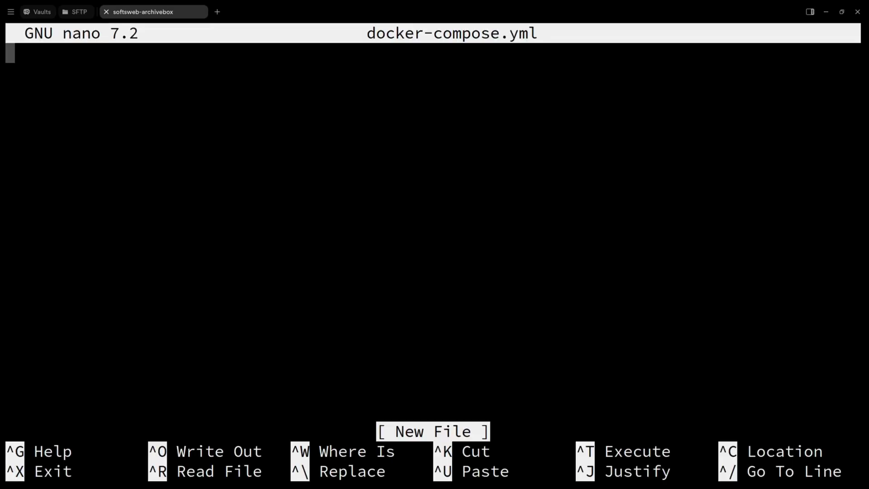
{"action": "type", "text": "services:   archivebox:     image: archivebox/archivebox:latest     command: server 0.0.0.0:8000     ports:       - 8000:8000     volumes:       - ./data:/data     restart: unless-stopped"}
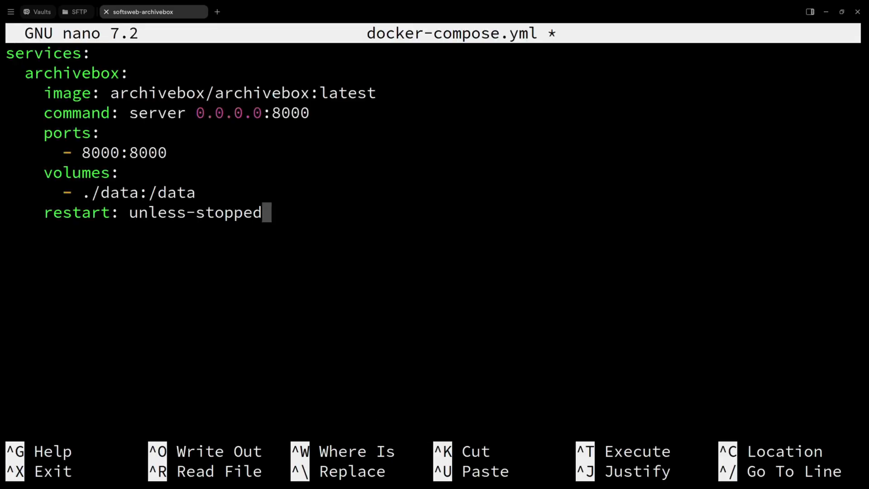
{"action": "key", "text": "Up"}
{"action": "key", "text": "Up"}
{"action": "key", "text": "Up"}
{"action": "key", "text": "Left"}
{"action": "key", "text": "Left"}
{"action": "key", "text": "Left"}
{"action": "key", "text": "Left"}
{"action": "key", "text": "Left"}
{"action": "key", "text": "BackSpace"}
{"action": "key", "text": "BackSpace"}
{"action": "type", "text": "12"}
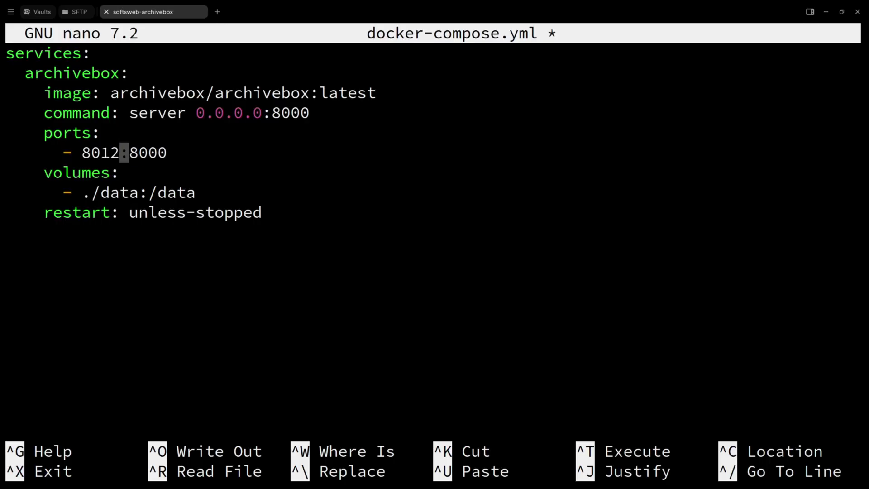
{"action": "key", "text": "Down"}
{"action": "key", "text": "Down"}
{"action": "key", "text": "Down"}
{"action": "key", "text": "Down"}
{"action": "key", "text": "ctrl+x"}
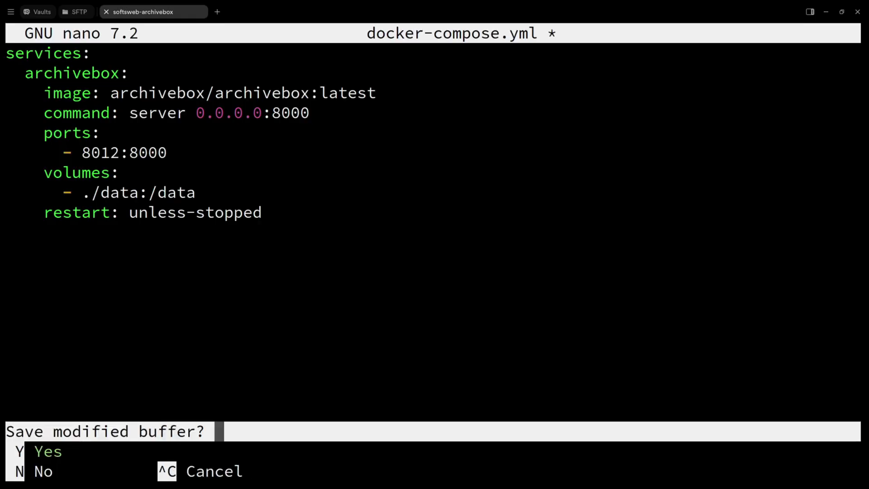
{"action": "key", "text": "y"}
{"action": "key", "text": "Return"}
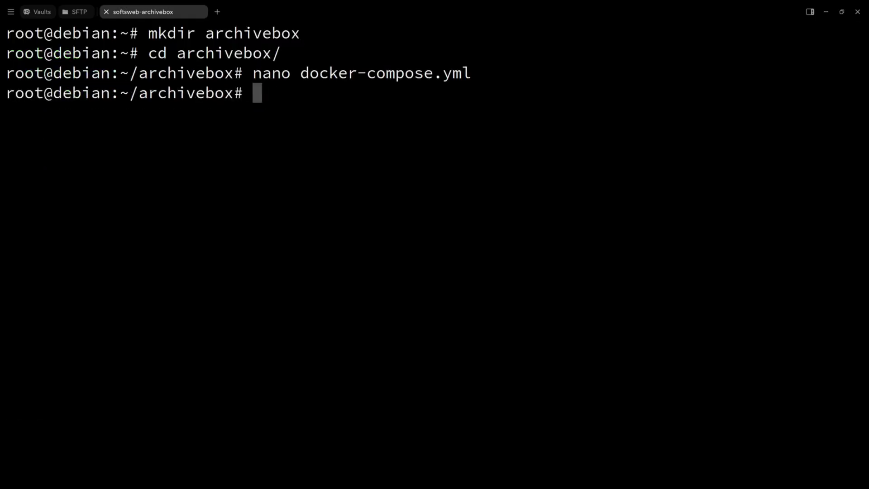
Run 'docker compose run archivebox init', then start the container detached with 'docker compose up -d'
{"action": "type", "text": "docker compose run archivebox init"}
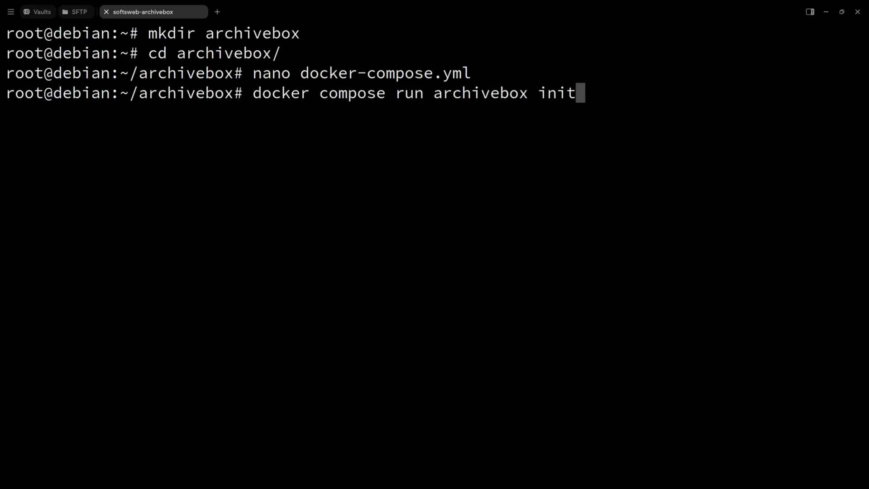
{"action": "key", "text": "Return"}
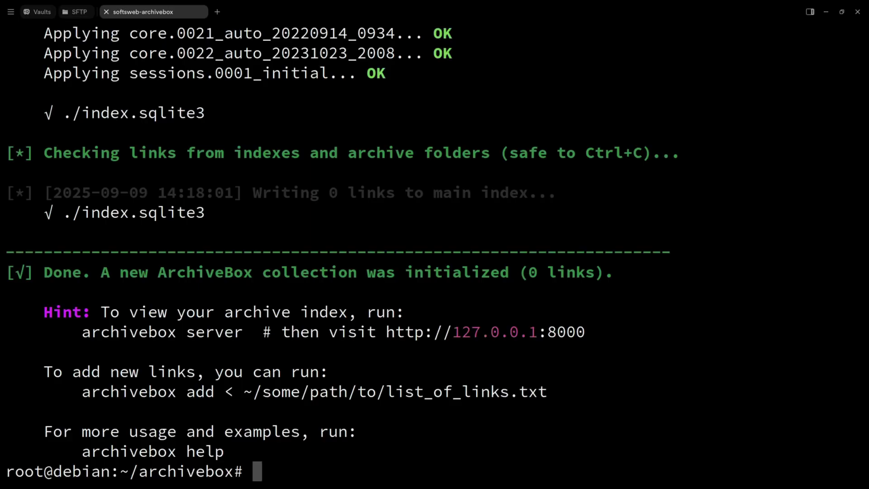
{"action": "type", "text": "docker compose"}
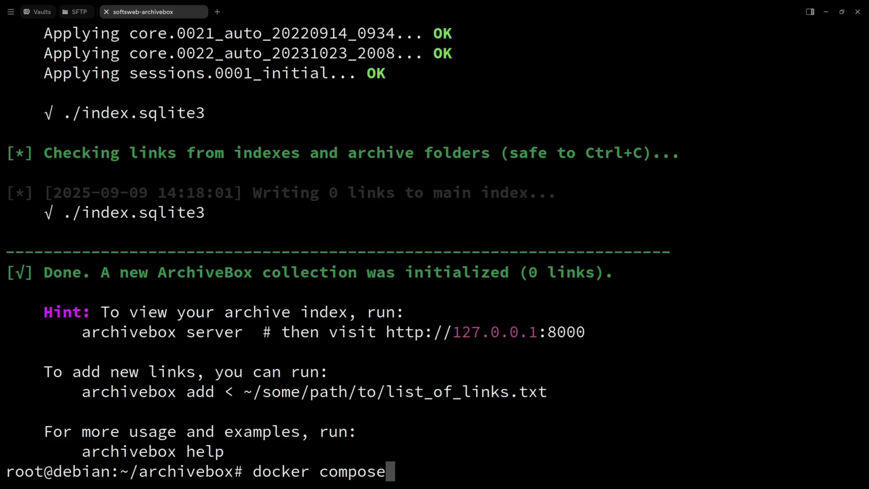
{"action": "type", "text": " up -d"}
{"action": "key", "text": "Return"}
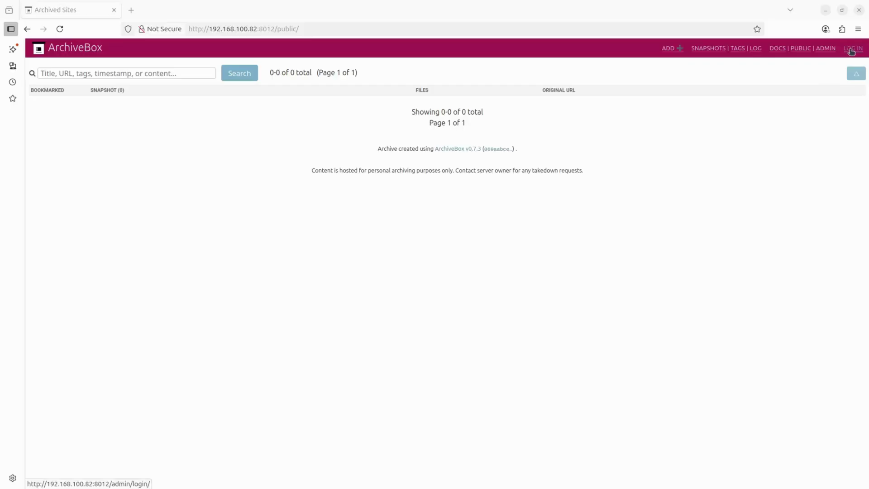
Log into the ArchiveBox admin with the superuser's username and password, declining Firefox's save-password prompt
{"action": "left_click", "coordinate": [849, 48]}
{"action": "type", "text": "softsweb"}
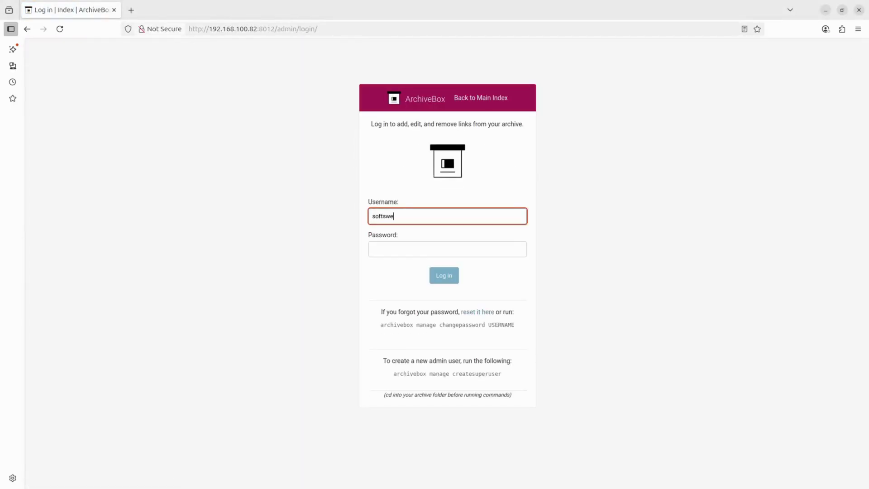
{"action": "left_click", "coordinate": [447, 248]}
{"action": "type", "text": "*****"}
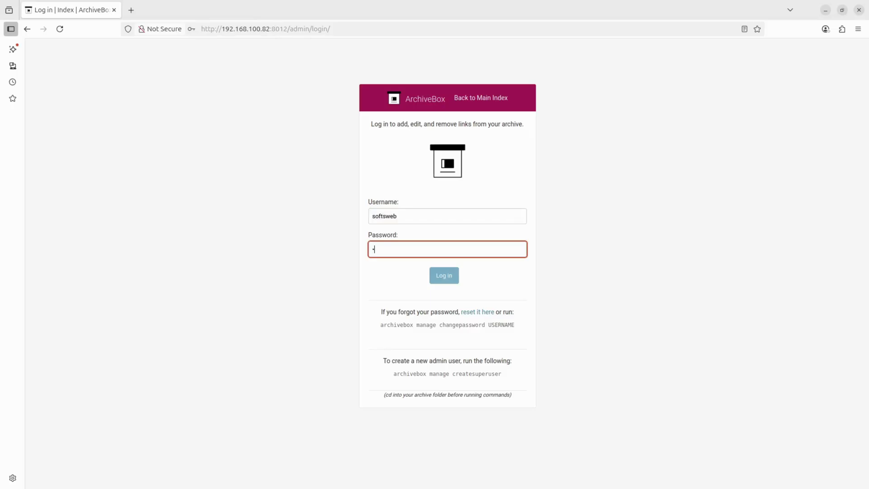
{"action": "type", "text": "********"}
{"action": "left_click", "coordinate": [443, 277]}
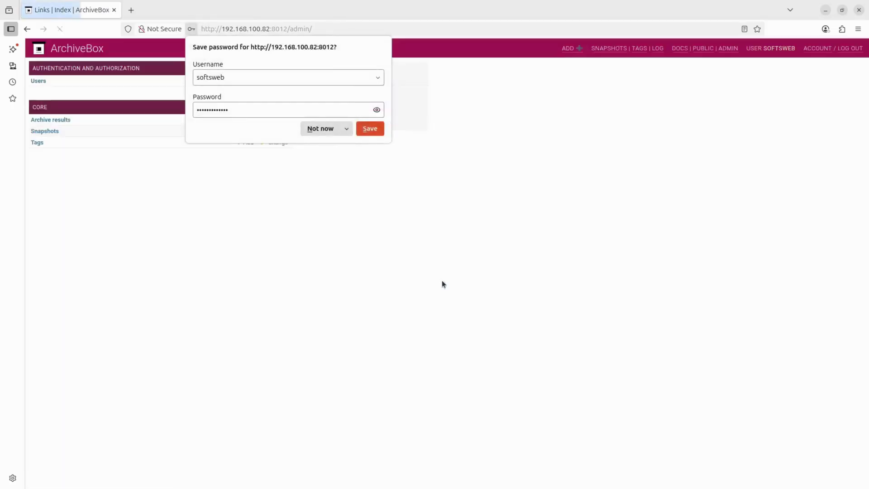
{"action": "left_click", "coordinate": [324, 131]}
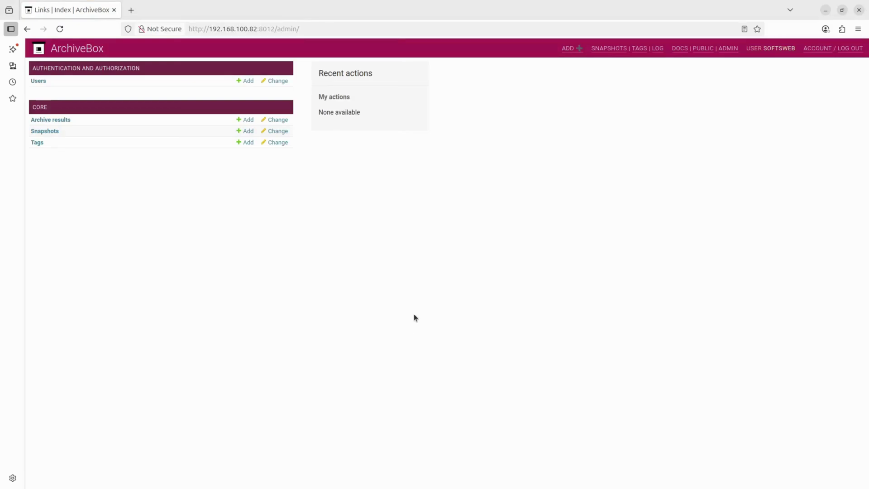
{"action": "left_click", "coordinate": [567, 48]}
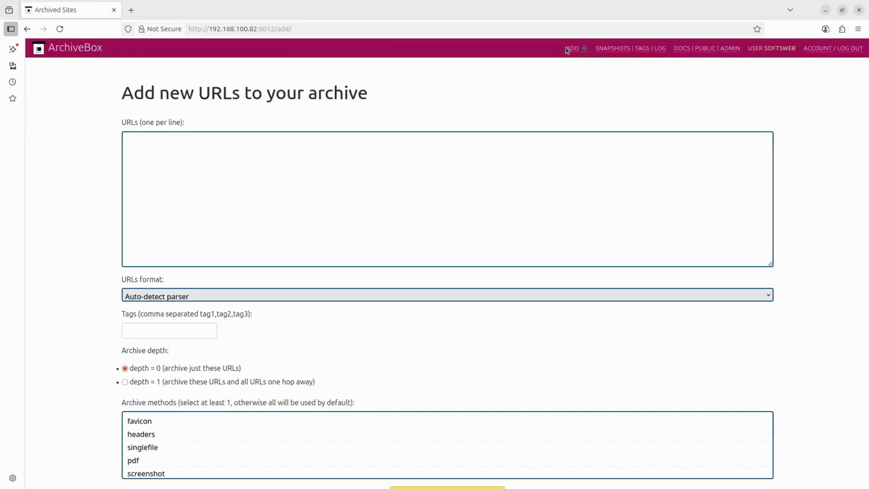
{"action": "left_click", "coordinate": [560, 150]}
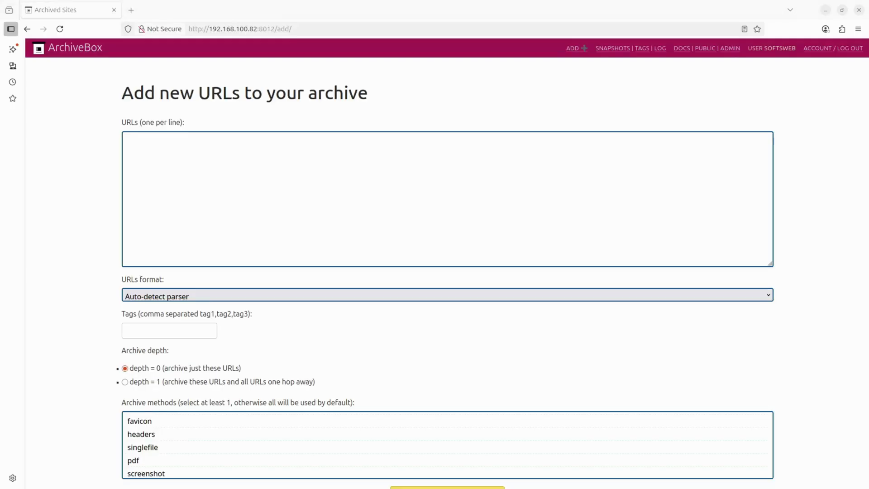
{"action": "left_click", "coordinate": [413, 184]}
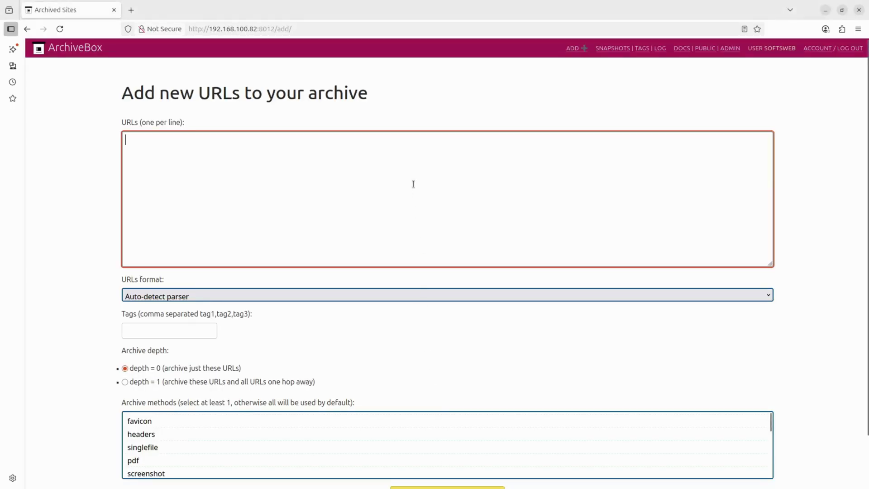
{"action": "key", "text": "ctrl+v"}
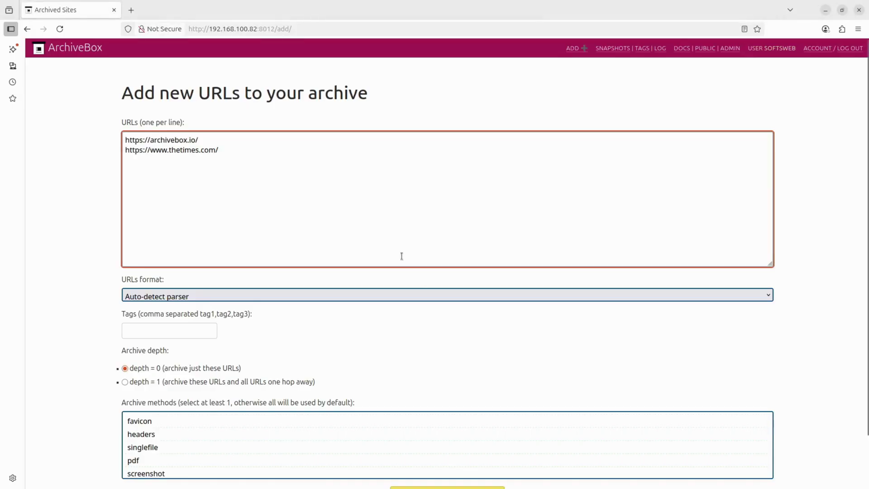
{"action": "left_click", "coordinate": [394, 297]}
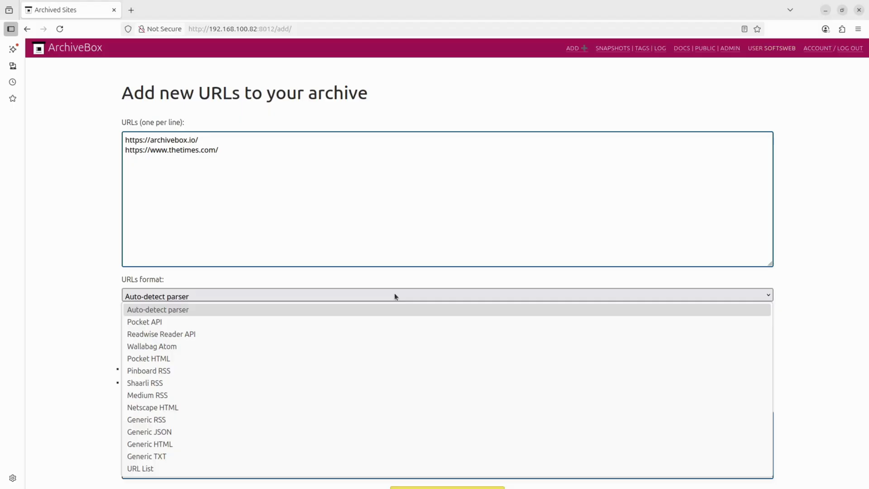
{"action": "key", "text": "End"}
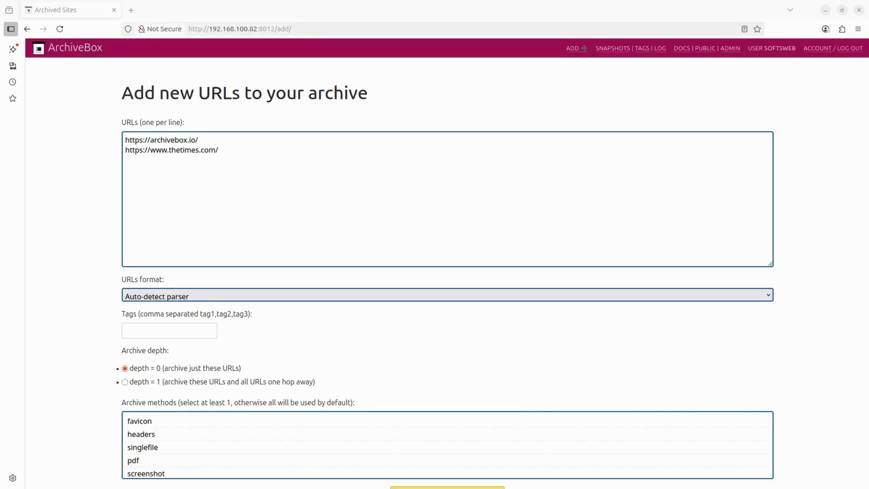
Submit both URLs with 'Add URLs and archive' to create their snapshots
{"action": "scroll", "coordinate": [482, 373], "scroll_direction": "down", "scroll_amount": 2}
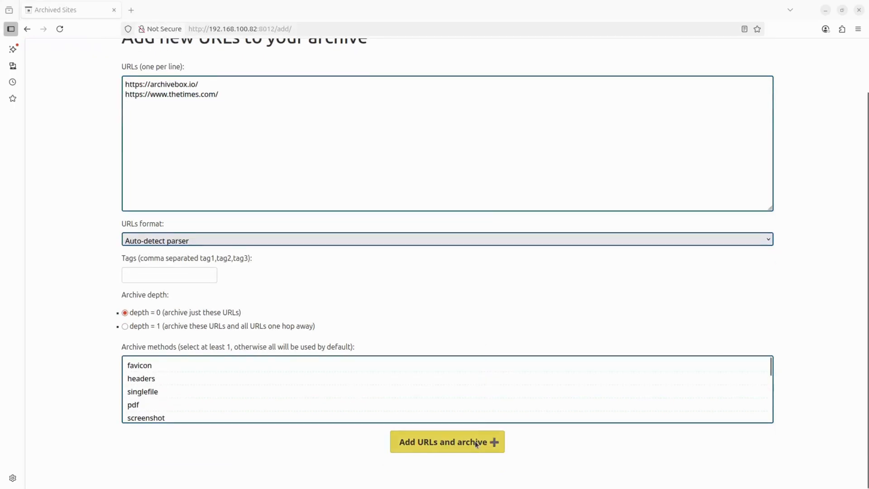
{"action": "left_click", "coordinate": [446, 447]}
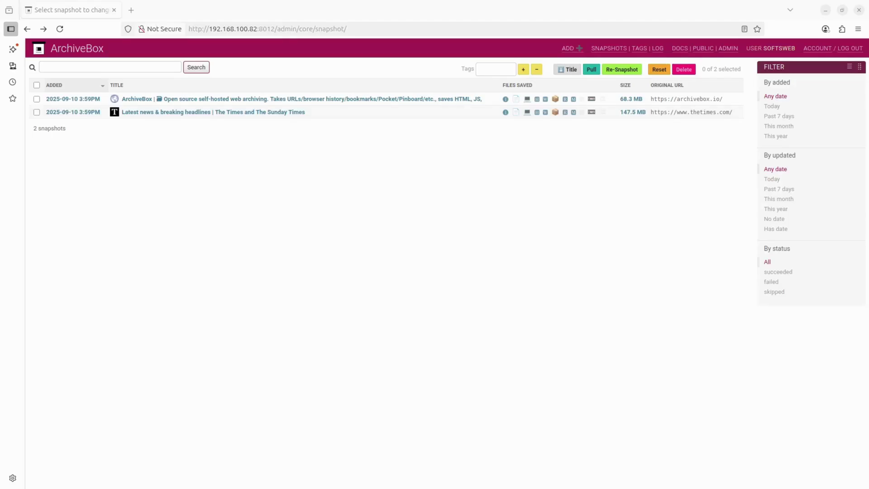
Open the 'Latest news & breaking headlines | The Times' snapshot from the list
{"action": "left_click", "coordinate": [248, 111]}
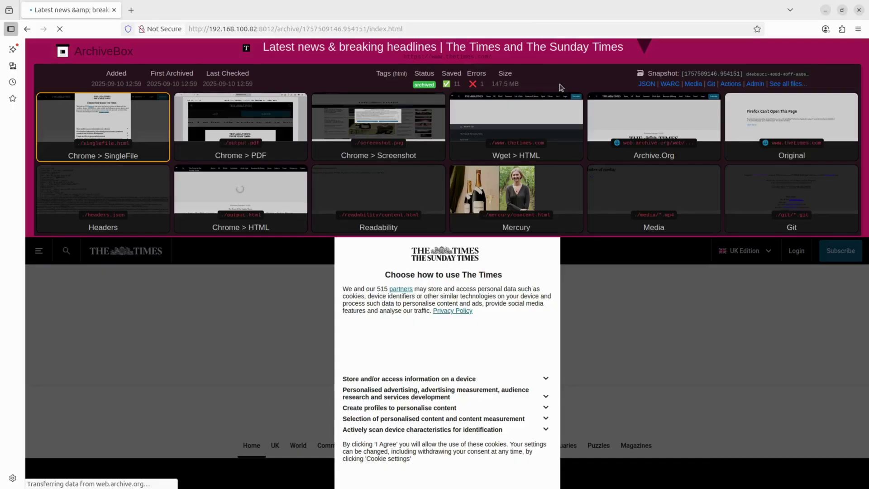
{"action": "left_click", "coordinate": [236, 215]}
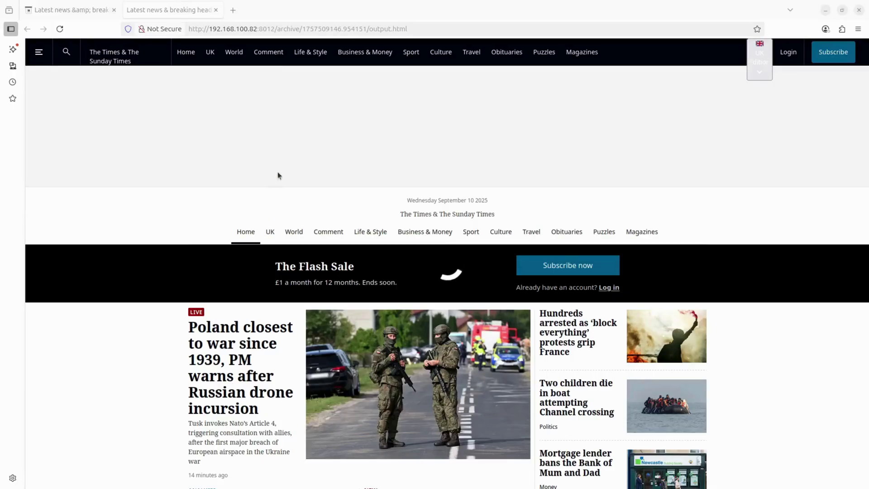
Close the HTML capture tab, return to the snapshot list, and open the 'ArchiveBox | Open source self-hosted web archiving' snapshot
{"action": "left_click", "coordinate": [216, 10]}
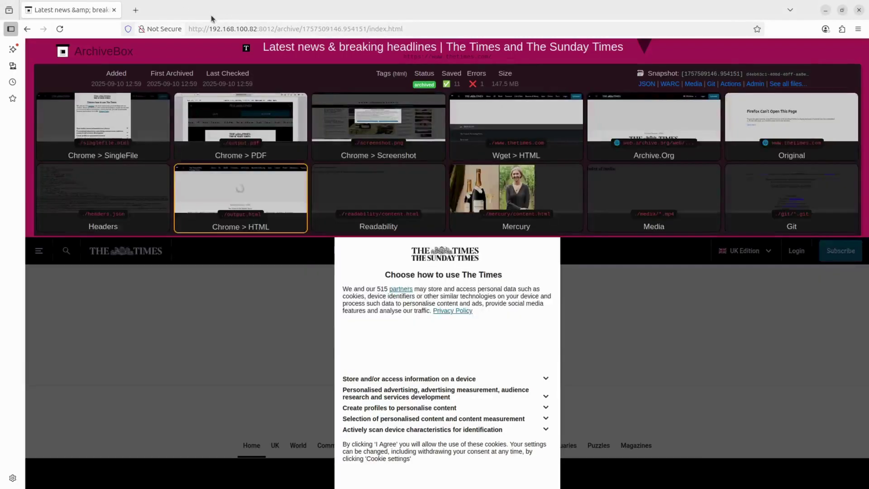
{"action": "left_click", "coordinate": [24, 32]}
{"action": "left_click", "coordinate": [133, 98]}
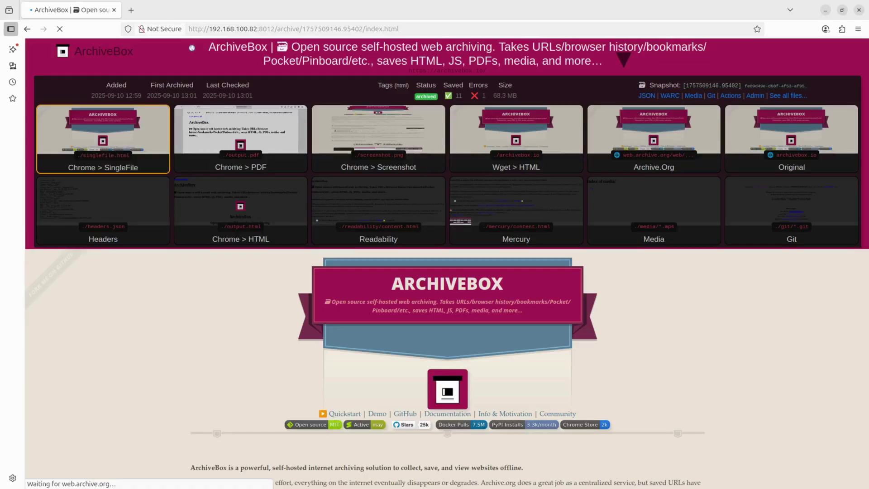
Back in the terminal, print links.txt with 'cat links.txt' to show its eight URLs
{"action": "key", "text": "alt+Tab"}
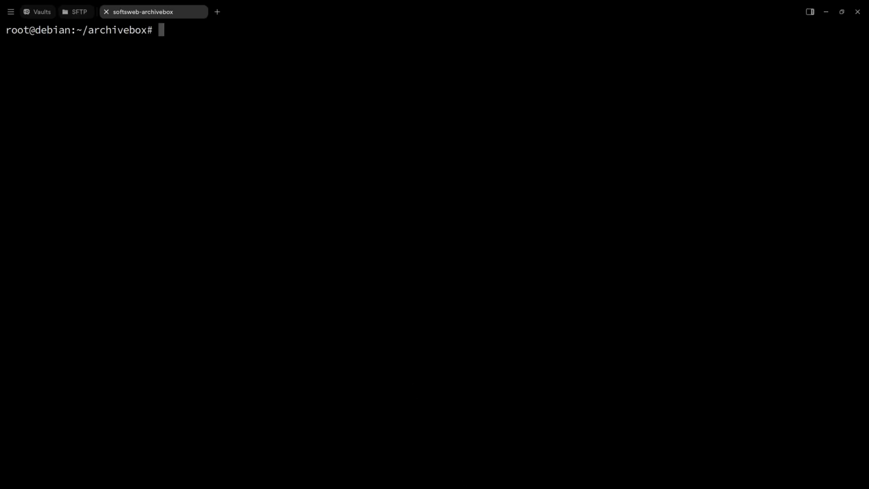
{"action": "type", "text": "cat links"}
{"action": "key", "text": "Tab"}
{"action": "key", "text": "Return"}
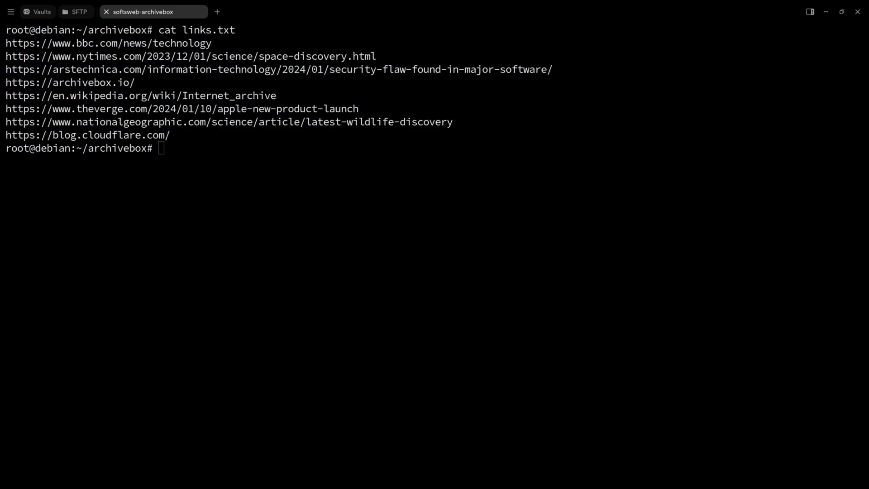
Run 'docker compose run --rm -v $PWD/links.txt:/links.txt archivebox add /links.txt' to import every URL
{"action": "key", "text": "ctrl+shift+v"}
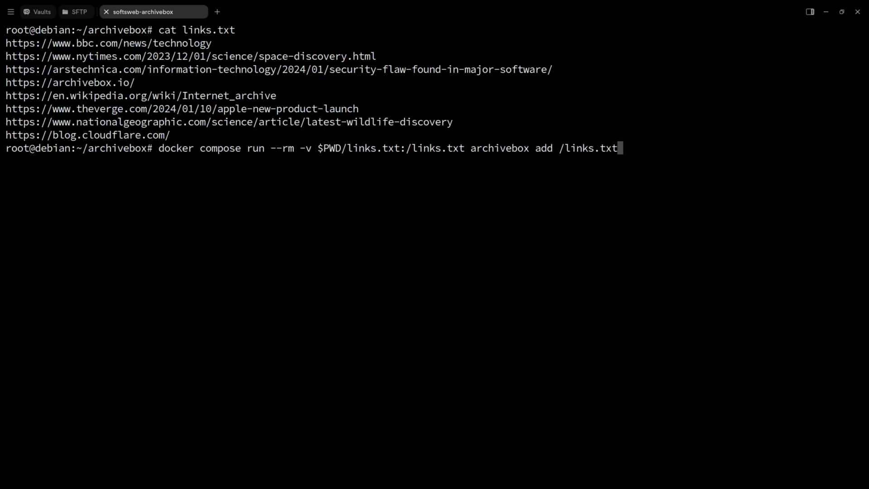
{"action": "key", "text": "Return"}
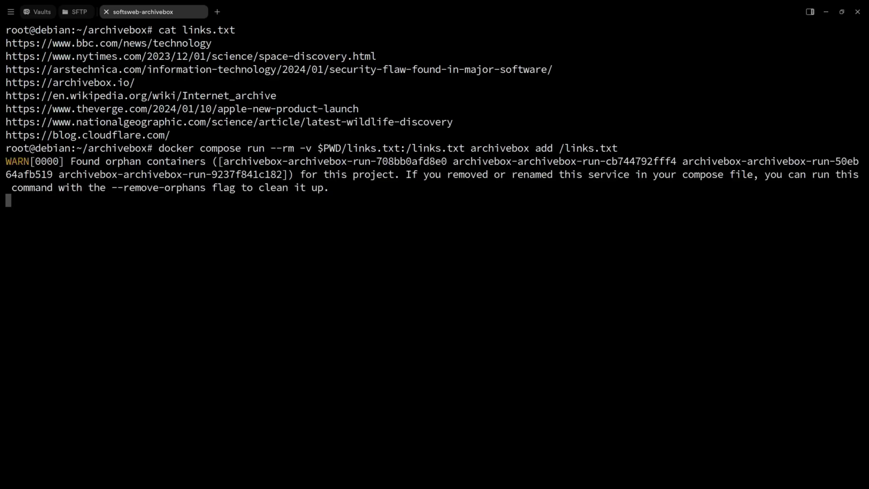